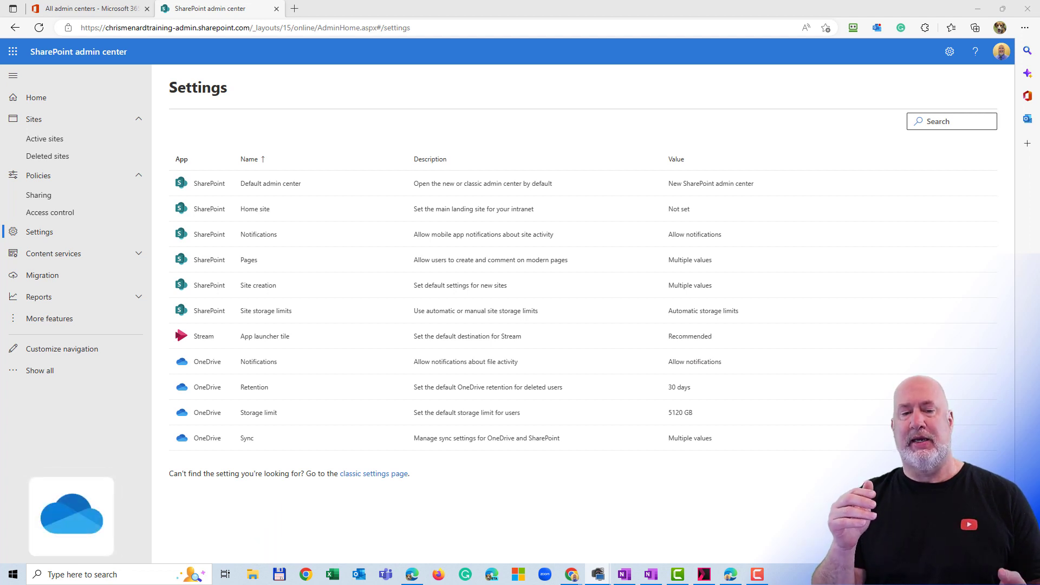
# Open Working folder > _inbox > week starting 20230122 on the work OneDrive in File Explorer.
pyautogui.press('super+e')
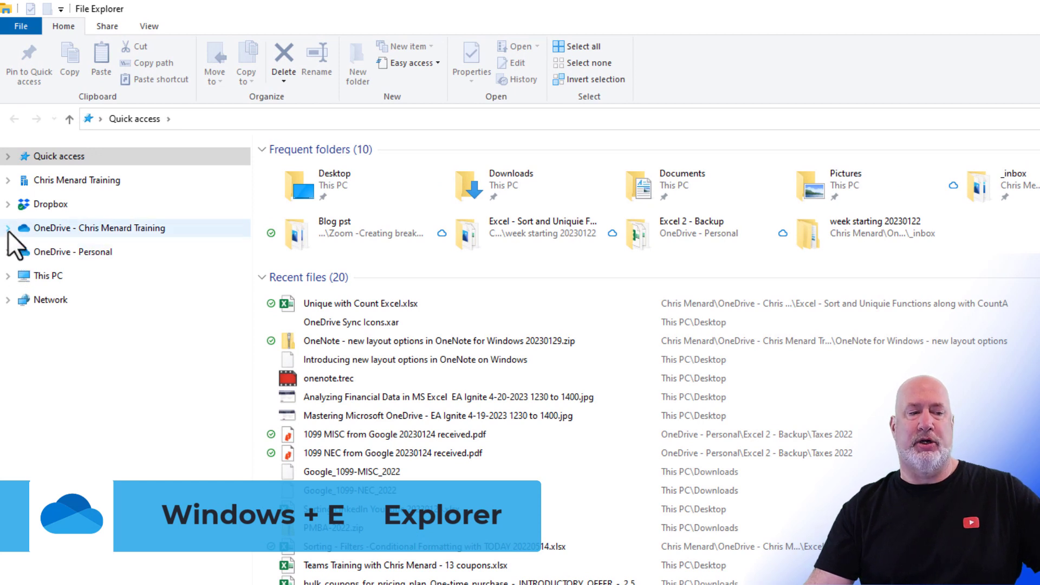
pyautogui.click(7, 228)
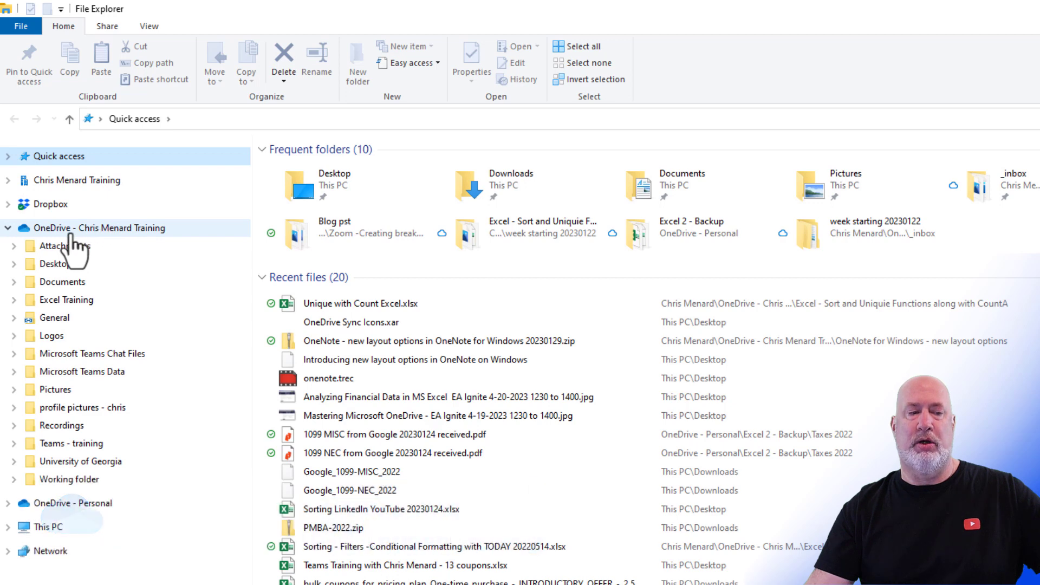
pyautogui.click(84, 482)
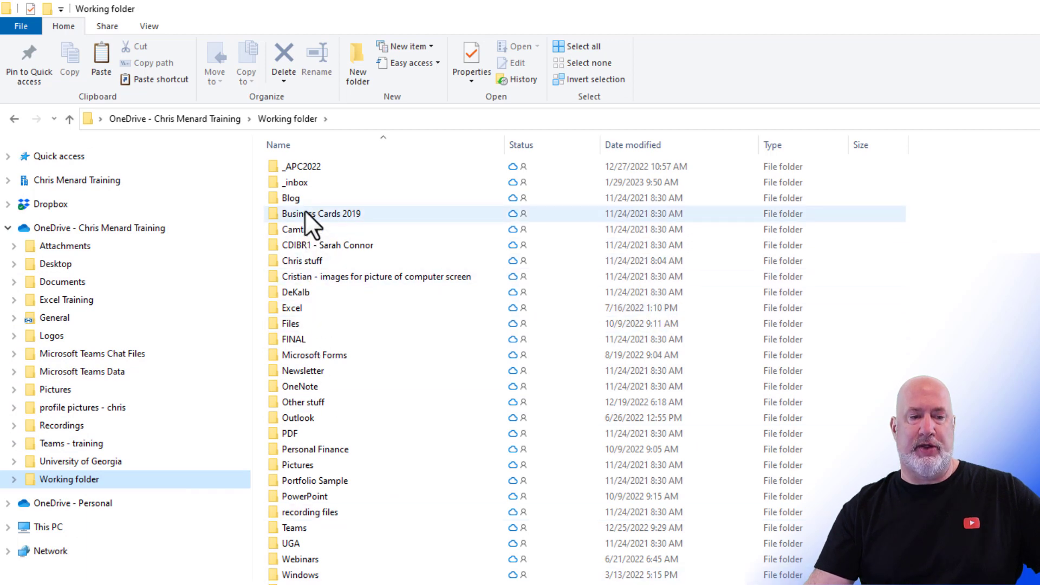
pyautogui.doubleClick(306, 185)
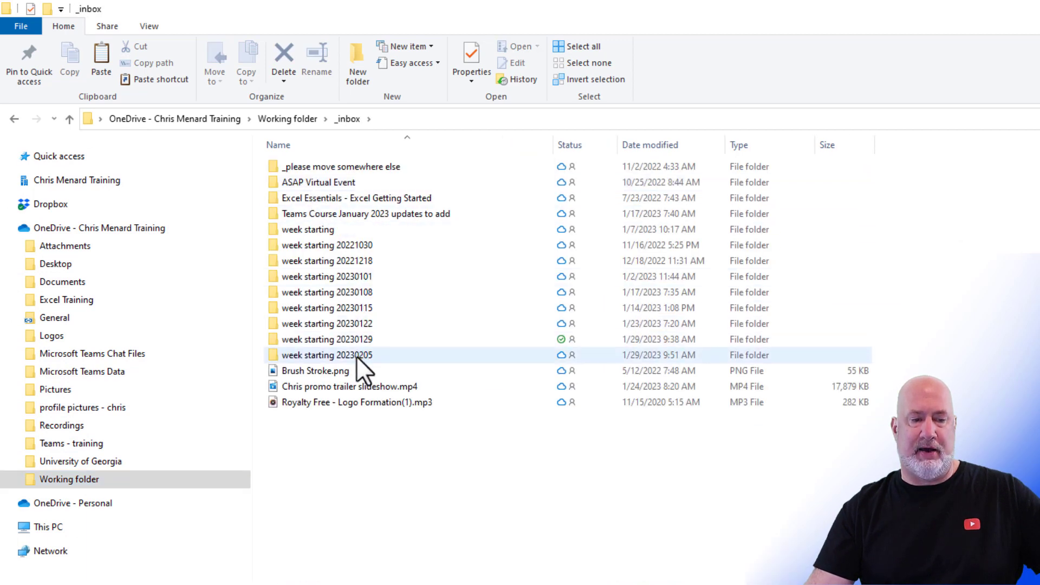
pyautogui.doubleClick(355, 325)
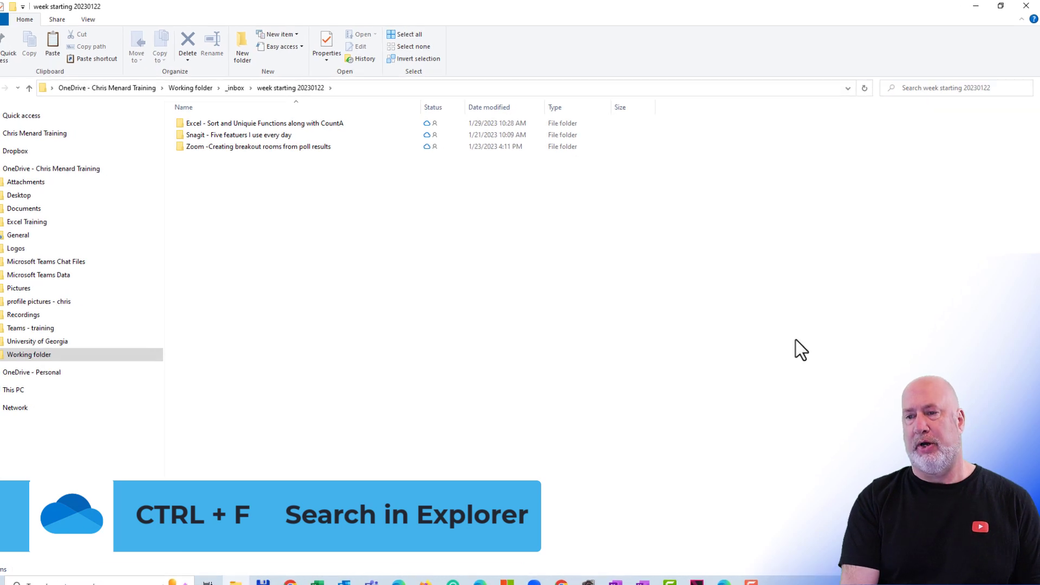
# Search for 'marketing', show results in Details layout, and open Unique with Count Excel.xlsx.
pyautogui.write('marke')
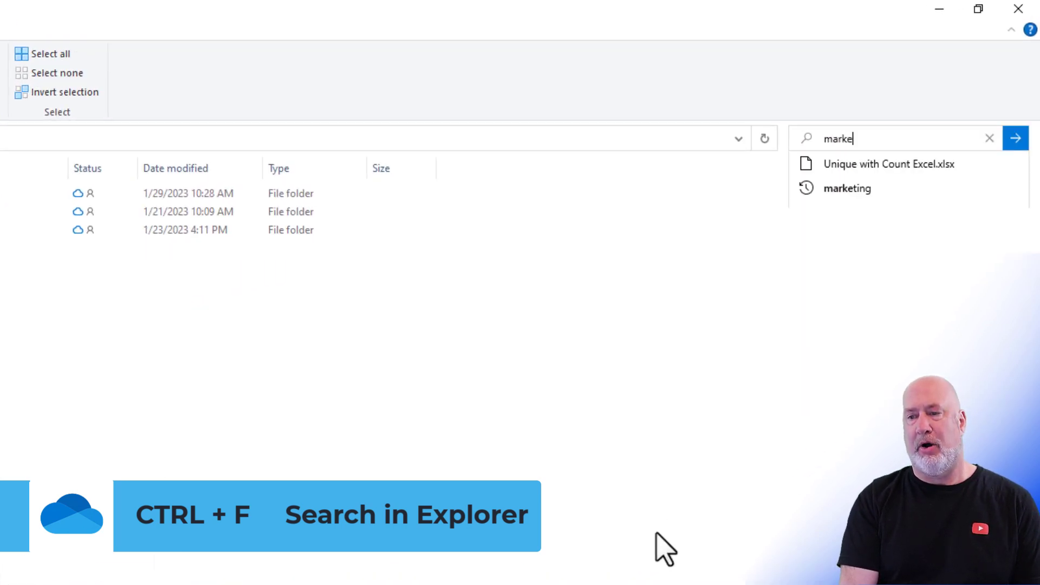
pyautogui.write('ting')
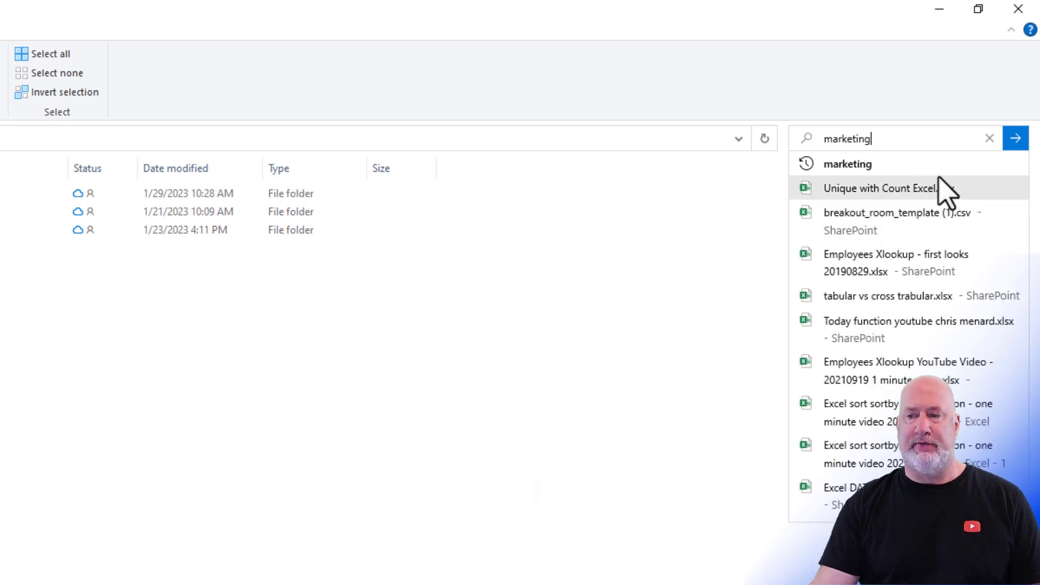
pyautogui.click(1016, 140)
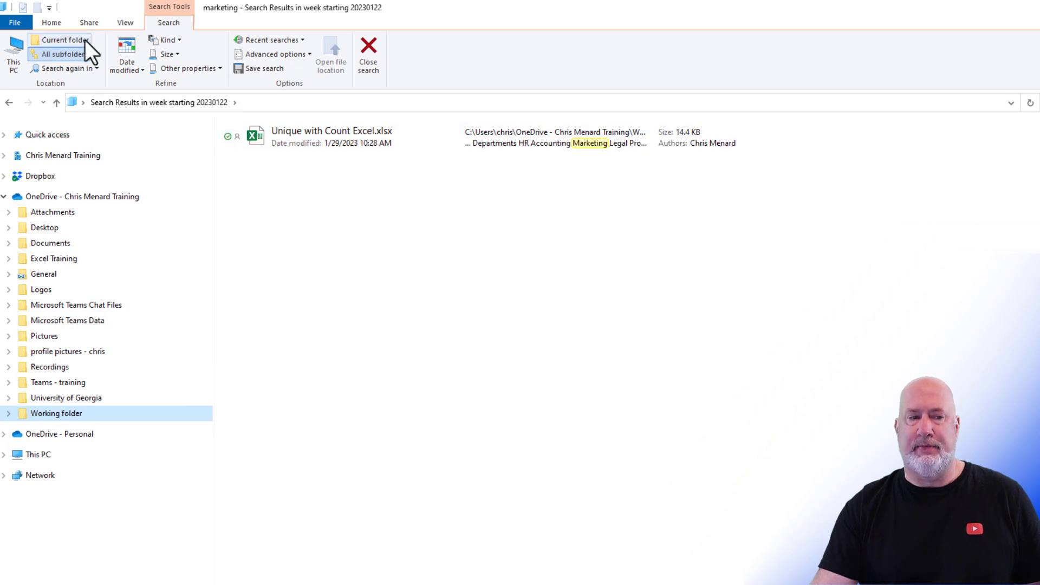
pyautogui.click(125, 23)
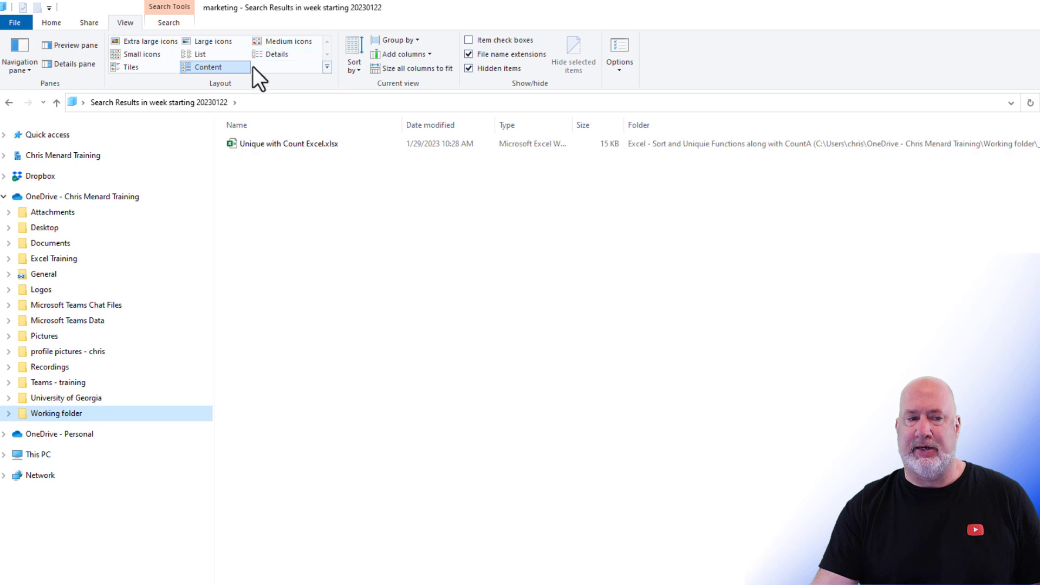
pyautogui.click(275, 54)
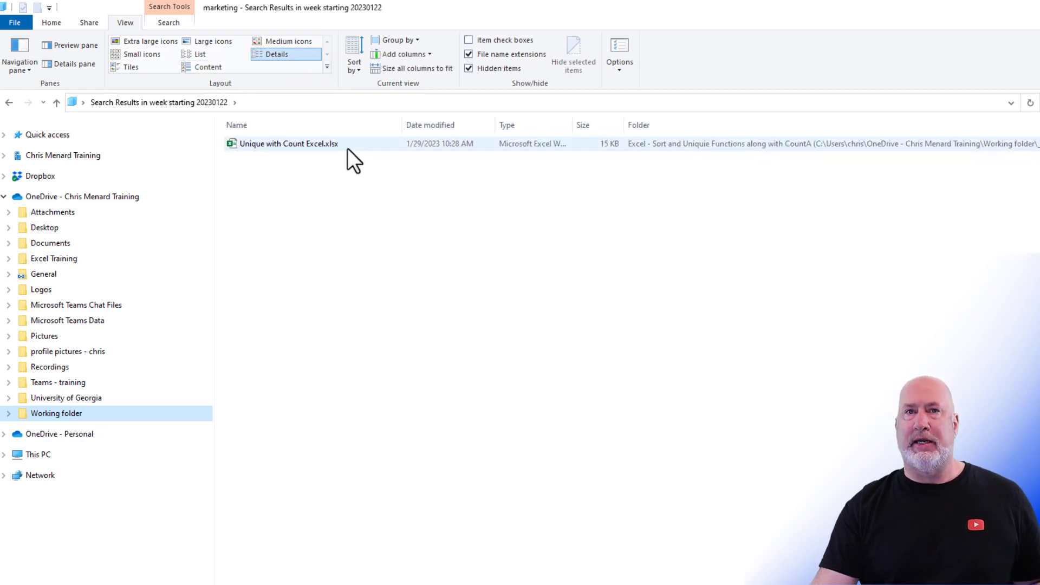
pyautogui.moveTo(347, 149)
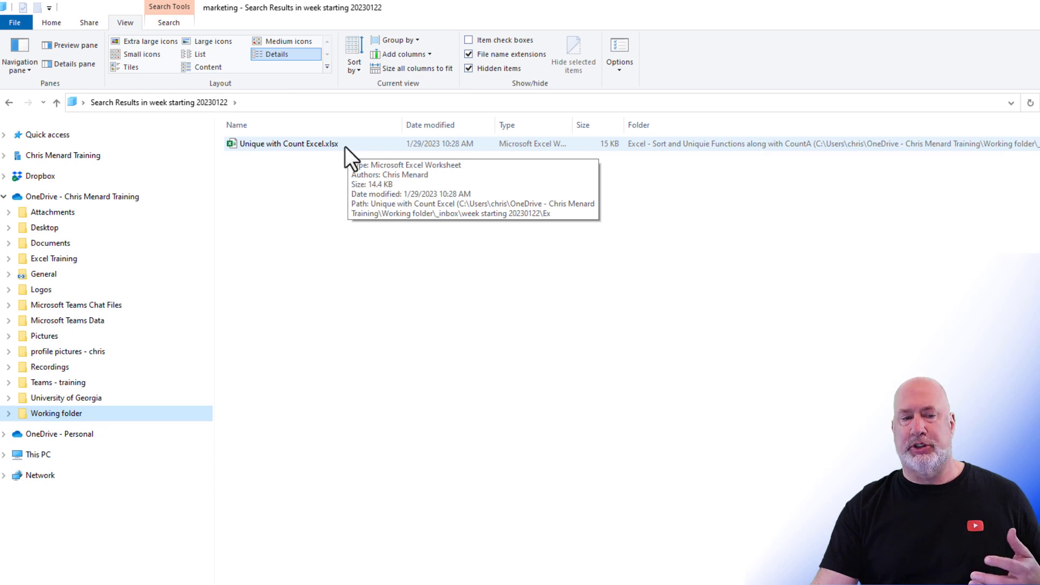
pyautogui.click(345, 146)
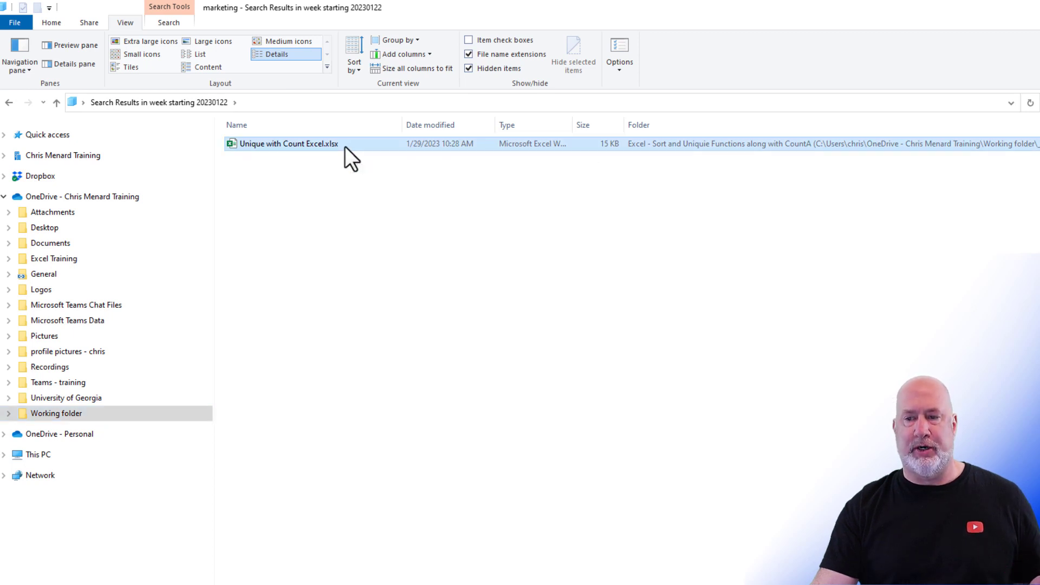
pyautogui.doubleClick(345, 145)
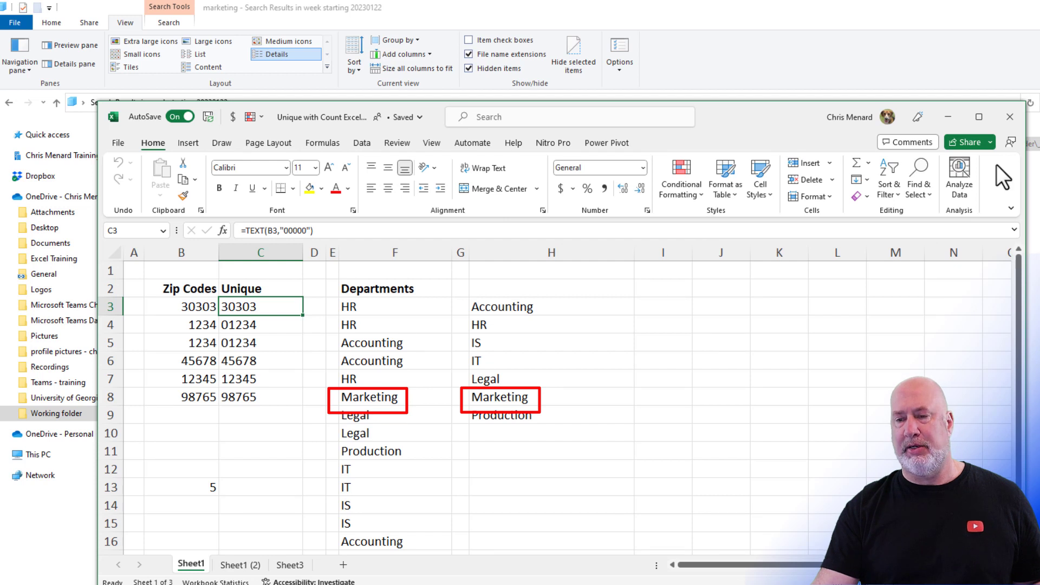
pyautogui.click(1009, 117)
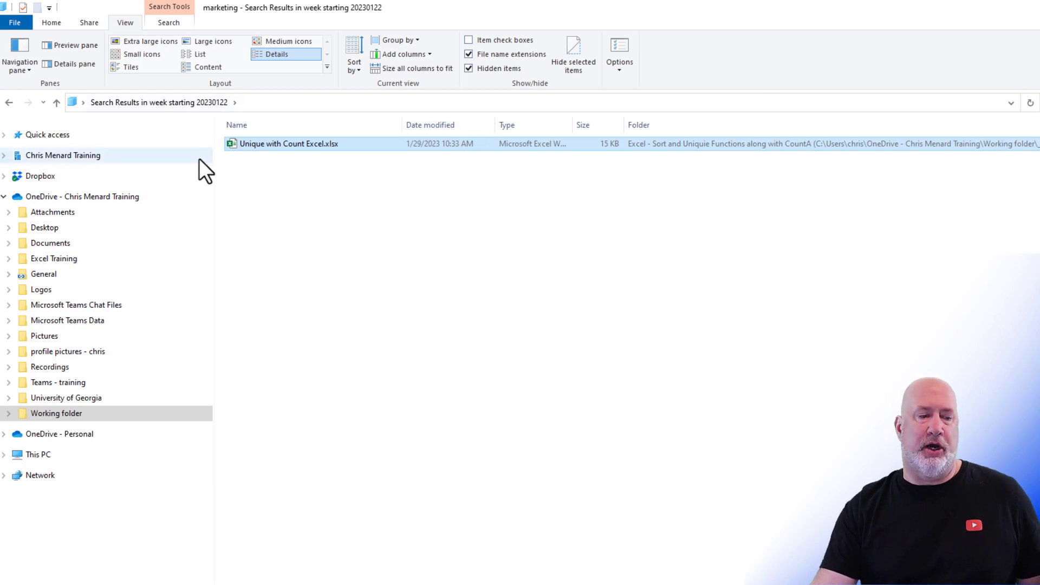
# Go back from the search results to the week starting 20230122 folder.
pyautogui.click(9, 102)
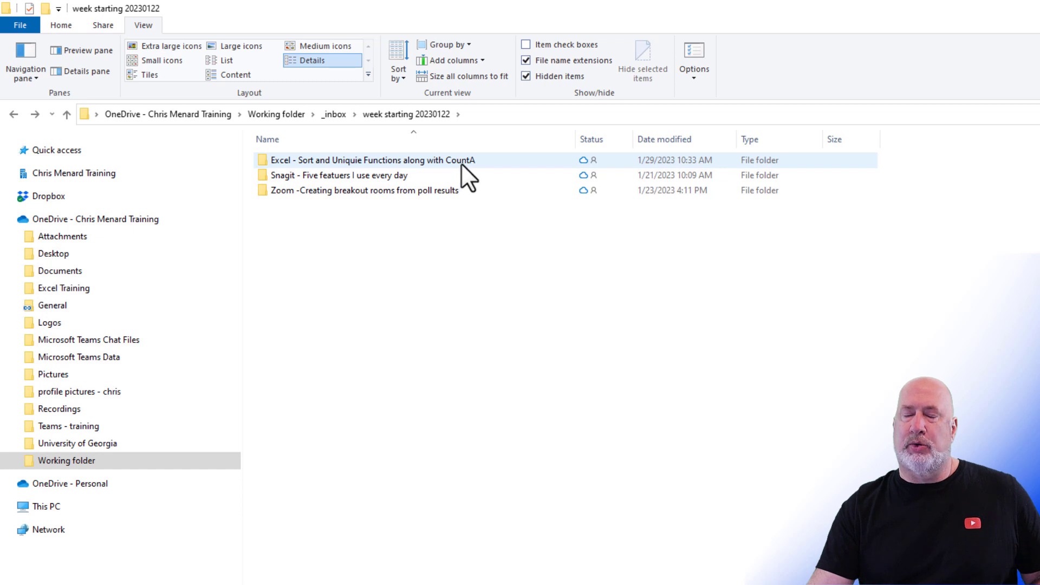
pyautogui.moveTo(461, 161)
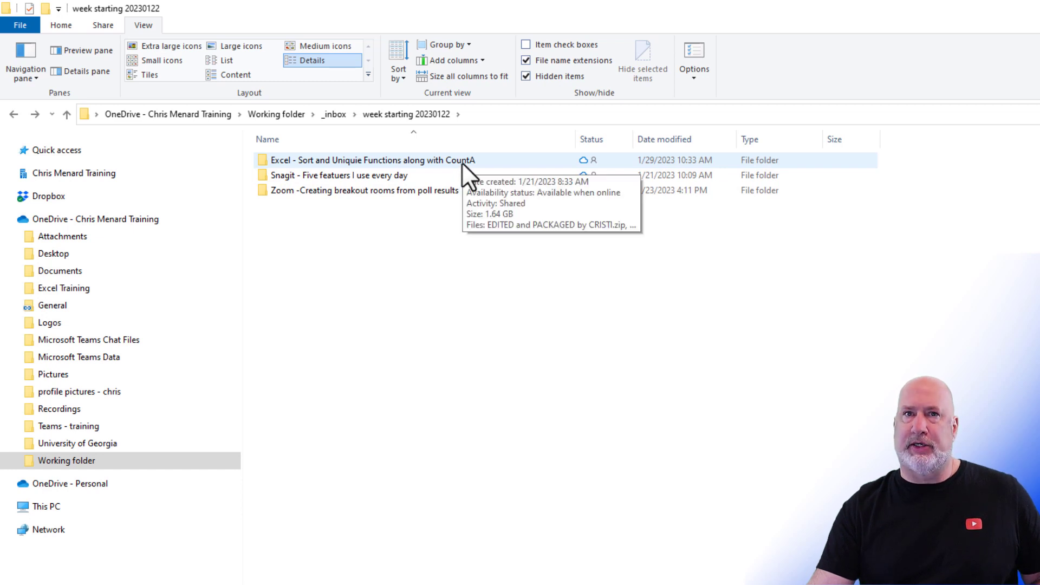
# Free up space on Unique with Count Excel.xlsx, then return to week starting 20230122.
pyautogui.doubleClick(461, 161)
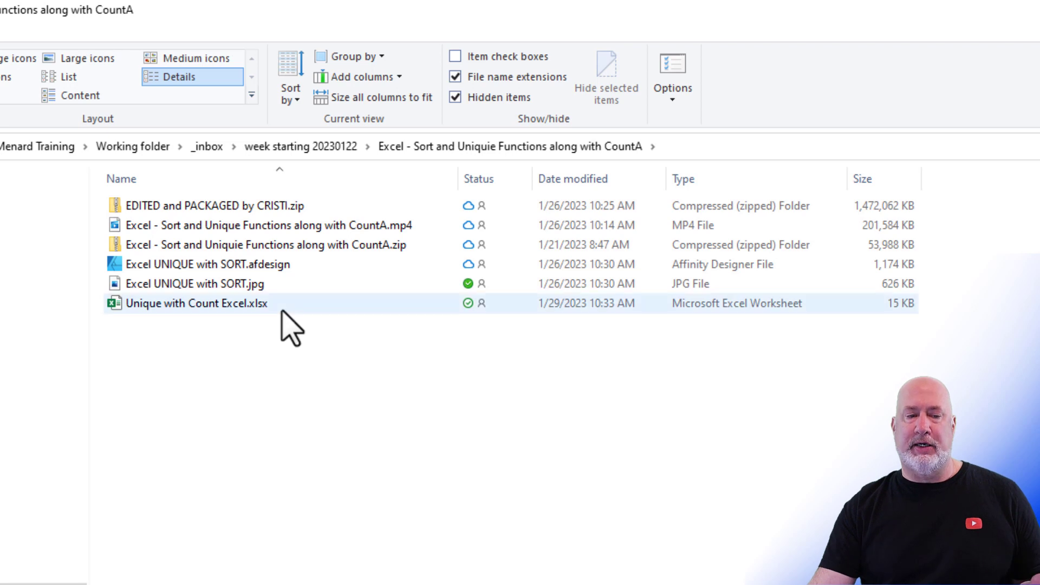
pyautogui.moveTo(279, 316)
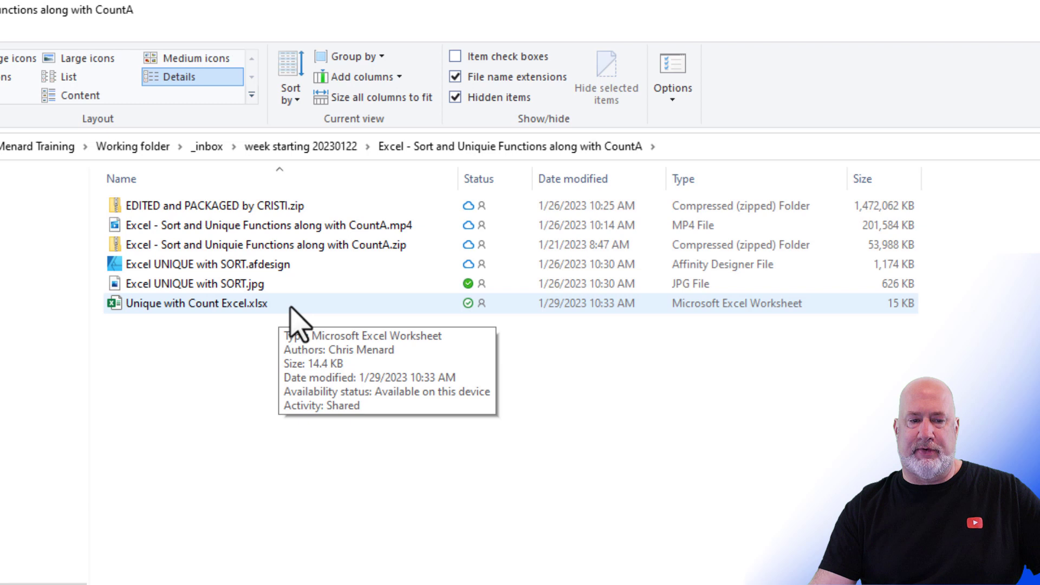
pyautogui.rightClick(290, 307)
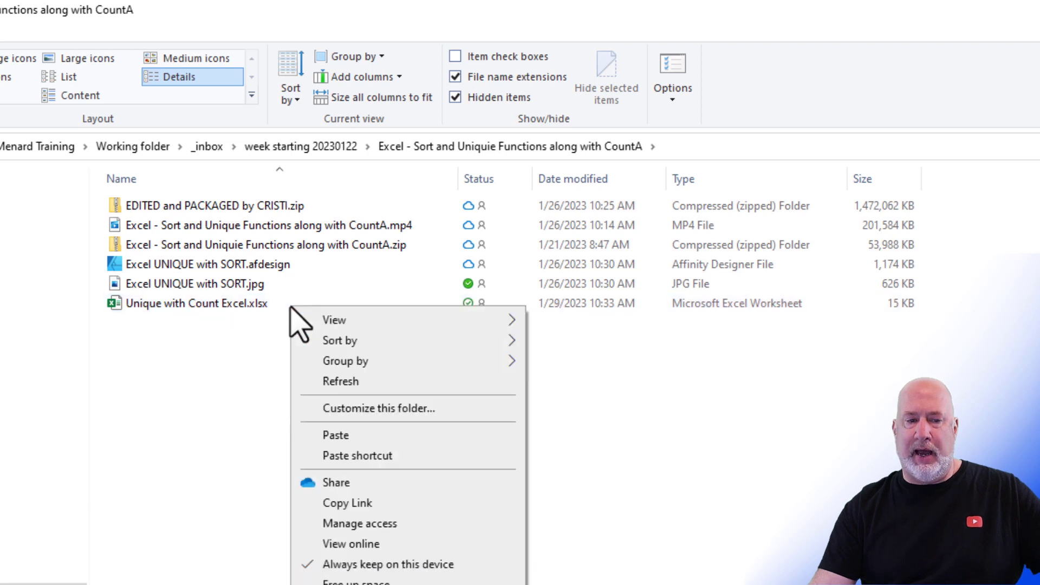
pyautogui.click(235, 305)
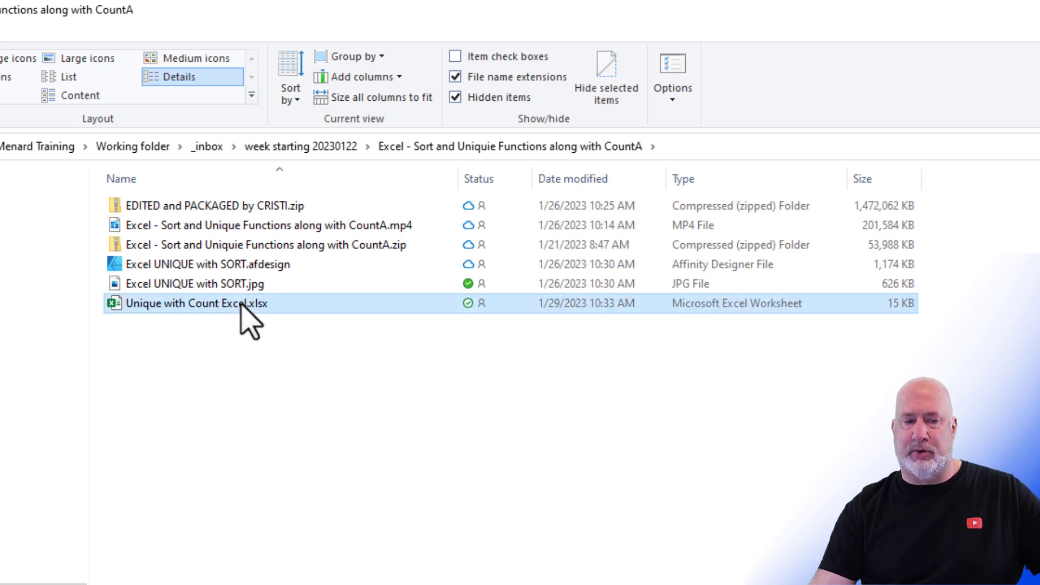
pyautogui.rightClick(243, 307)
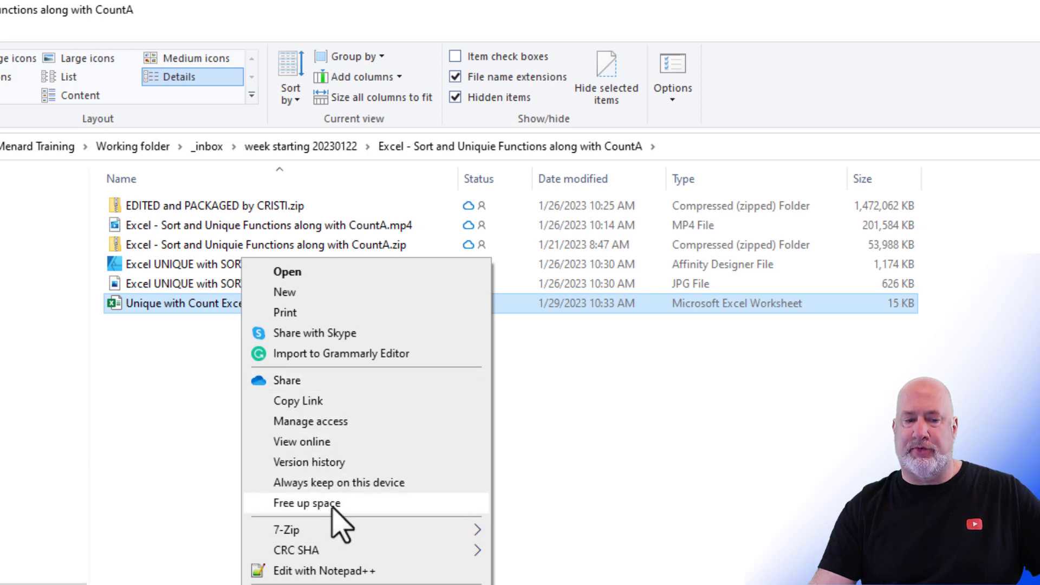
pyautogui.click(307, 503)
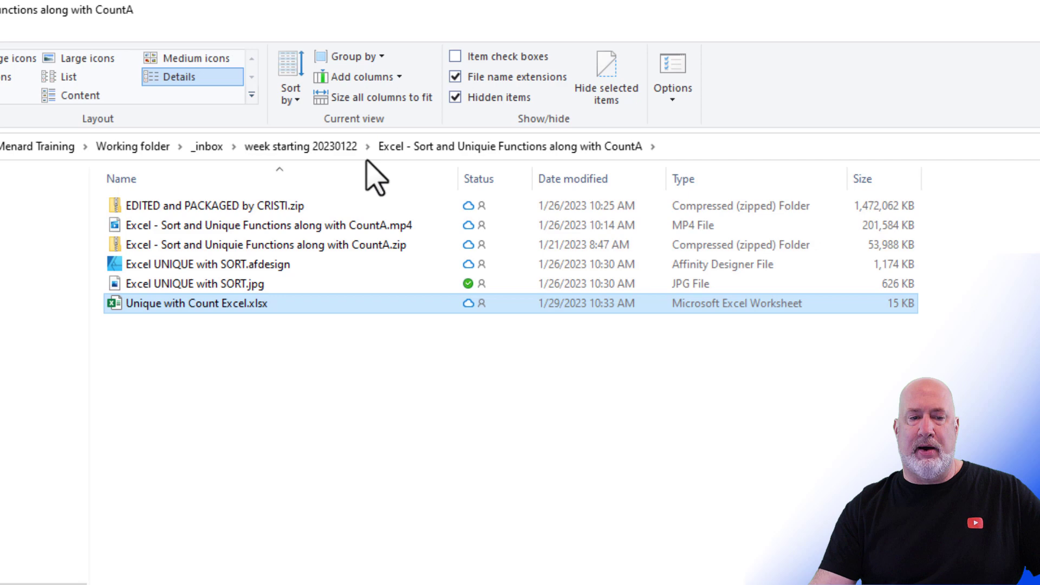
pyautogui.click(323, 147)
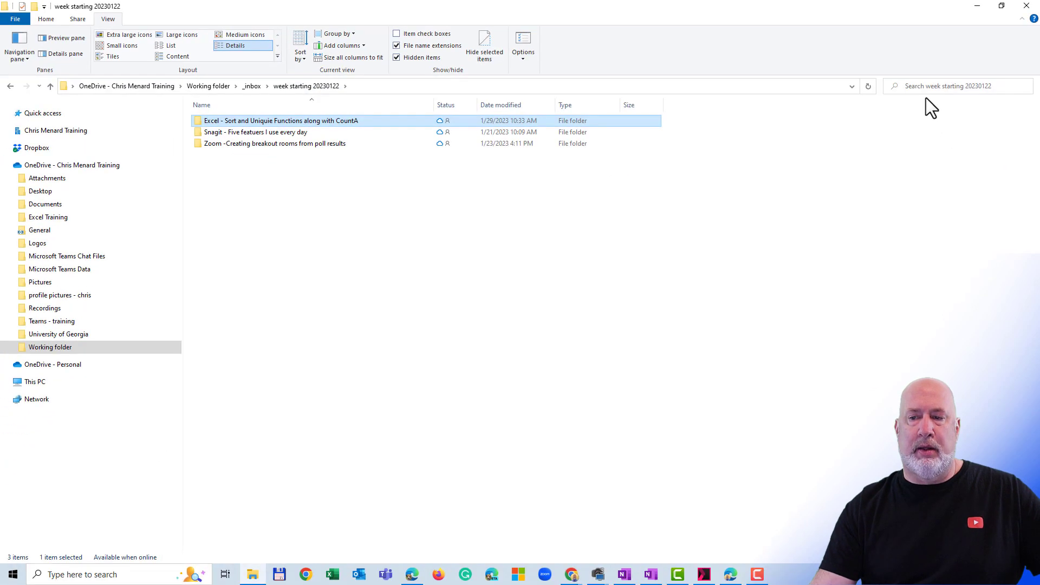
pyautogui.click(926, 88)
pyautogui.write('market')
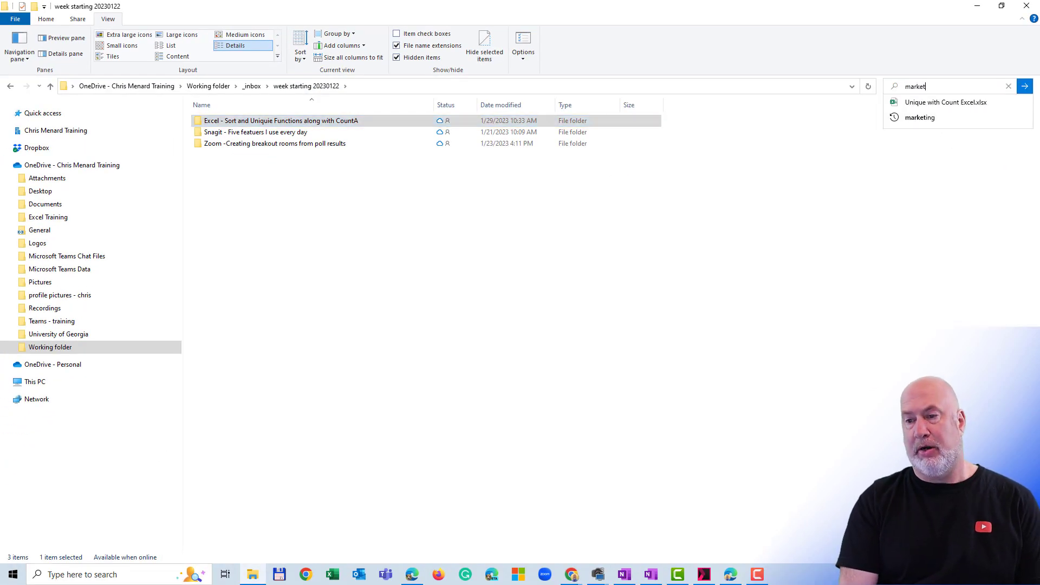
pyautogui.write('ing')
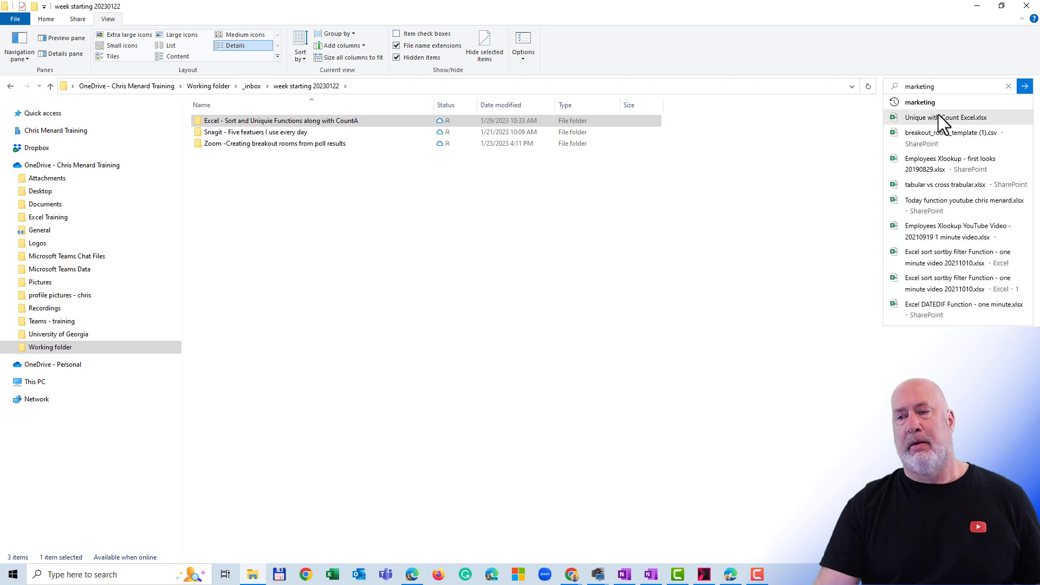
pyautogui.click(1024, 86)
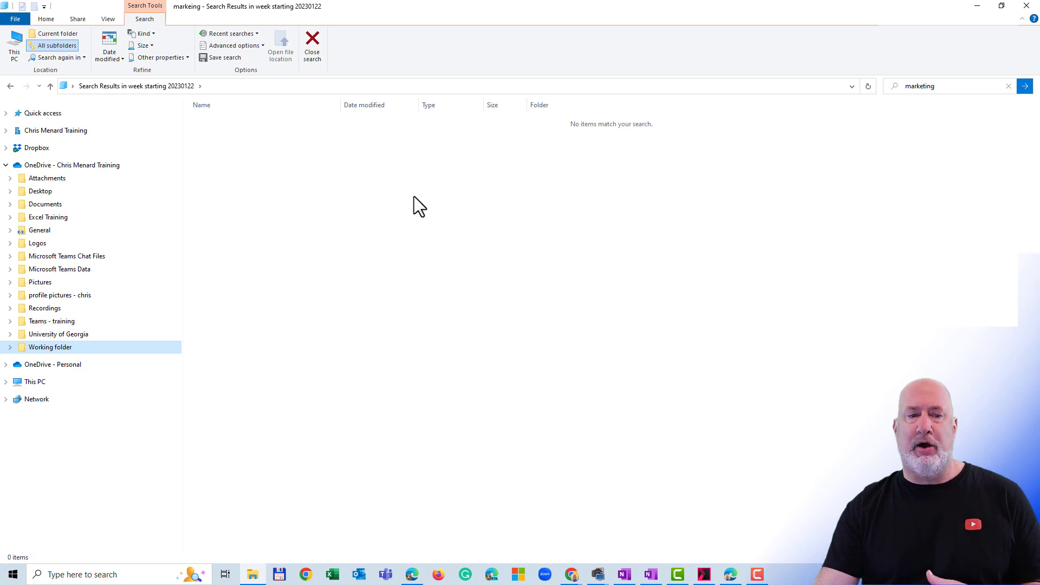
pyautogui.click(11, 86)
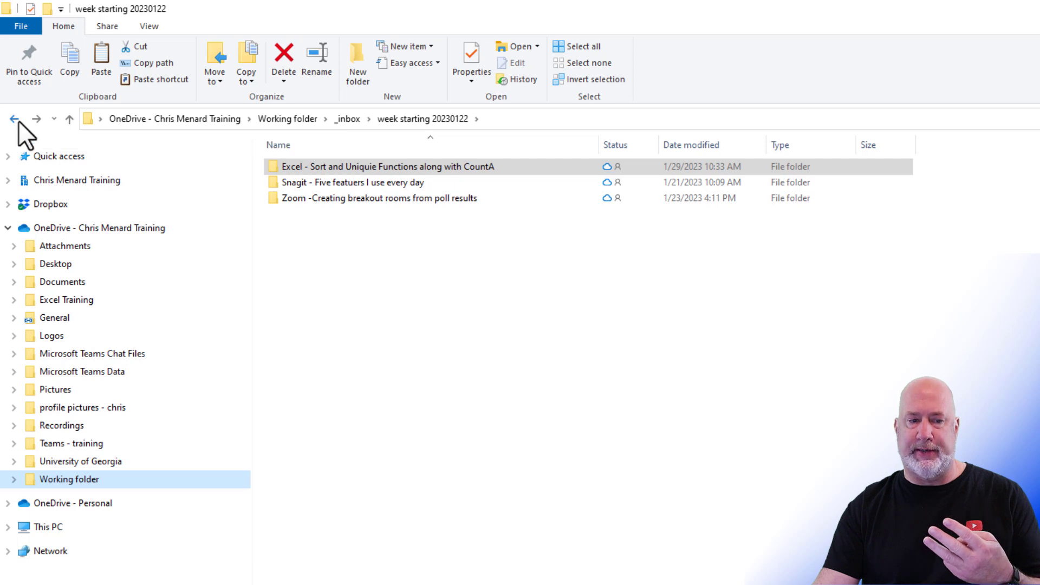
# From _inbox, view the week starting 20230122 folder online in OneDrive.
pyautogui.click(16, 119)
pyautogui.click(384, 118)
pyautogui.click(341, 120)
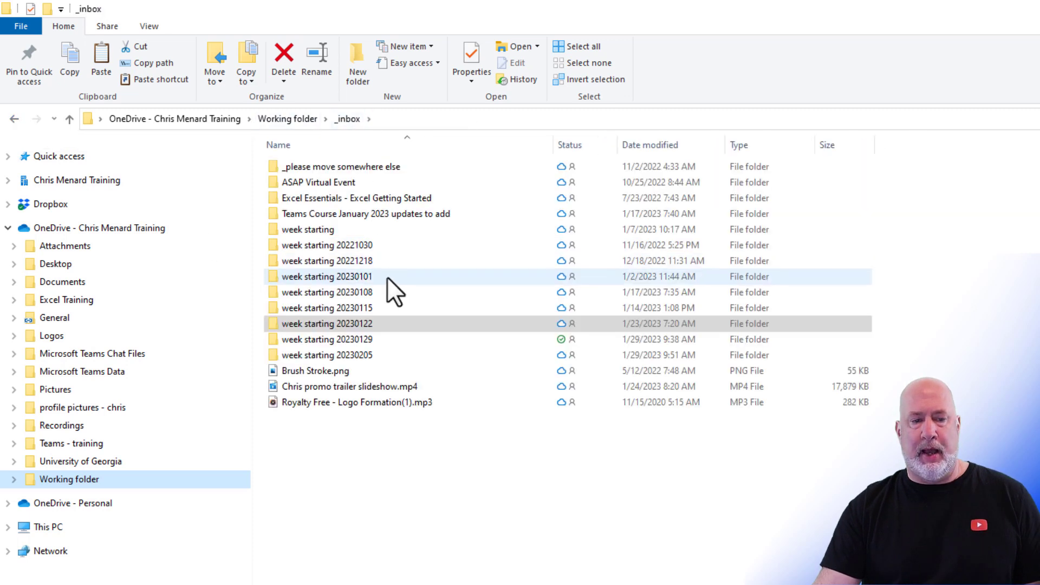
pyautogui.moveTo(365, 326)
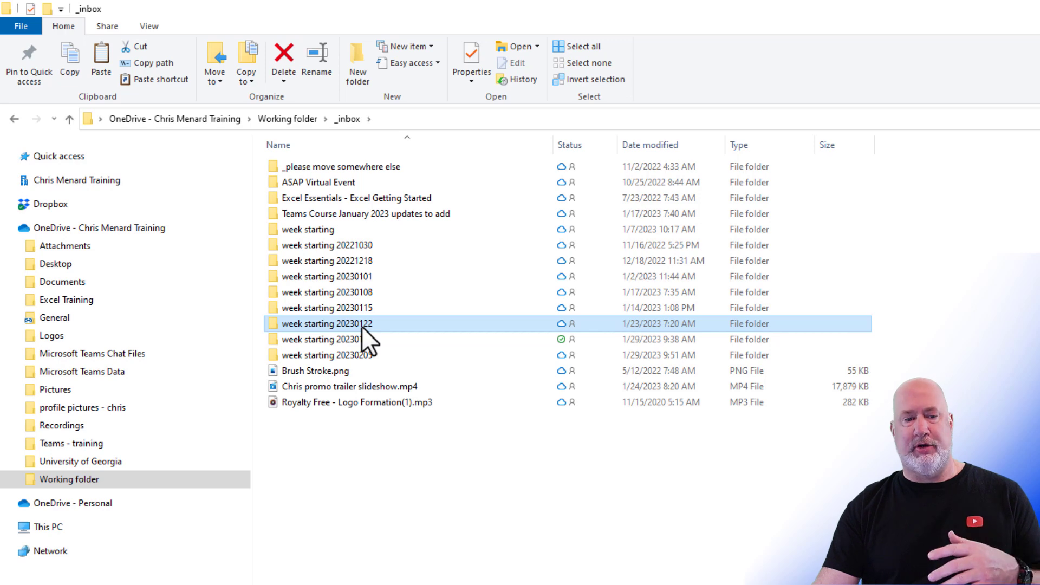
pyautogui.rightClick(362, 326)
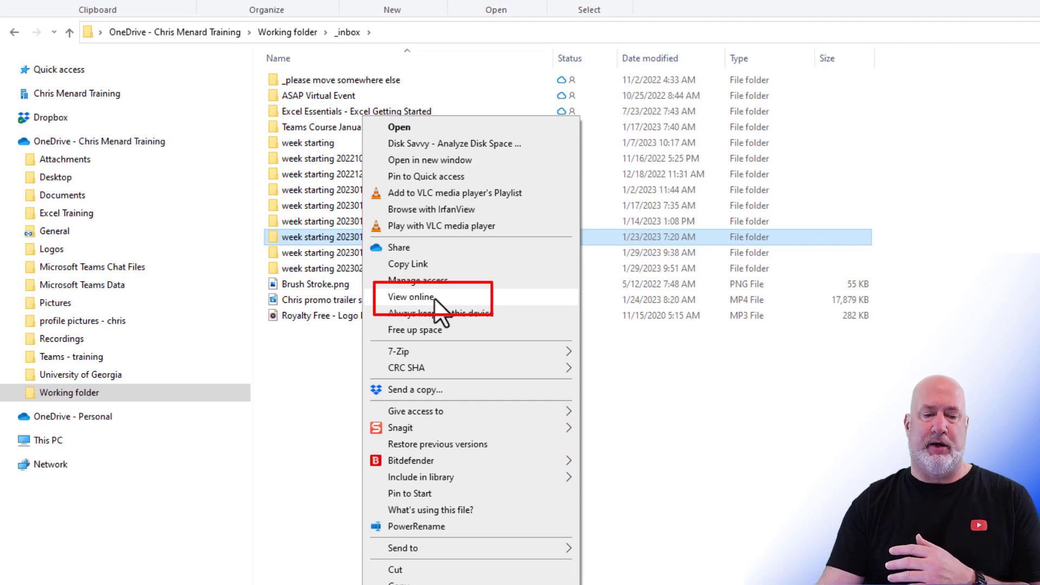
pyautogui.click(434, 297)
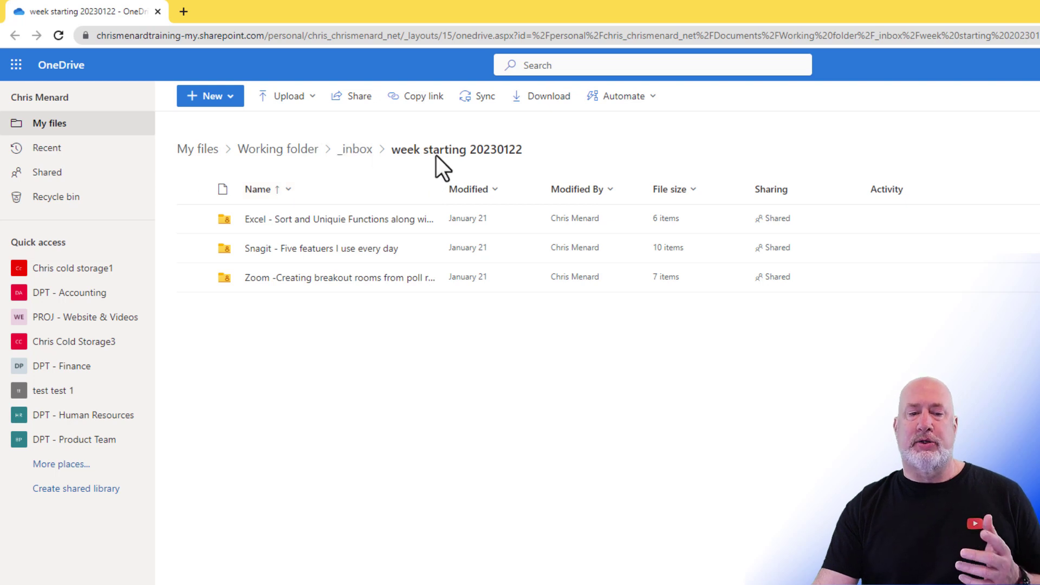
# Search the current OneDrive folder for 'marketing'.
pyautogui.click(551, 65)
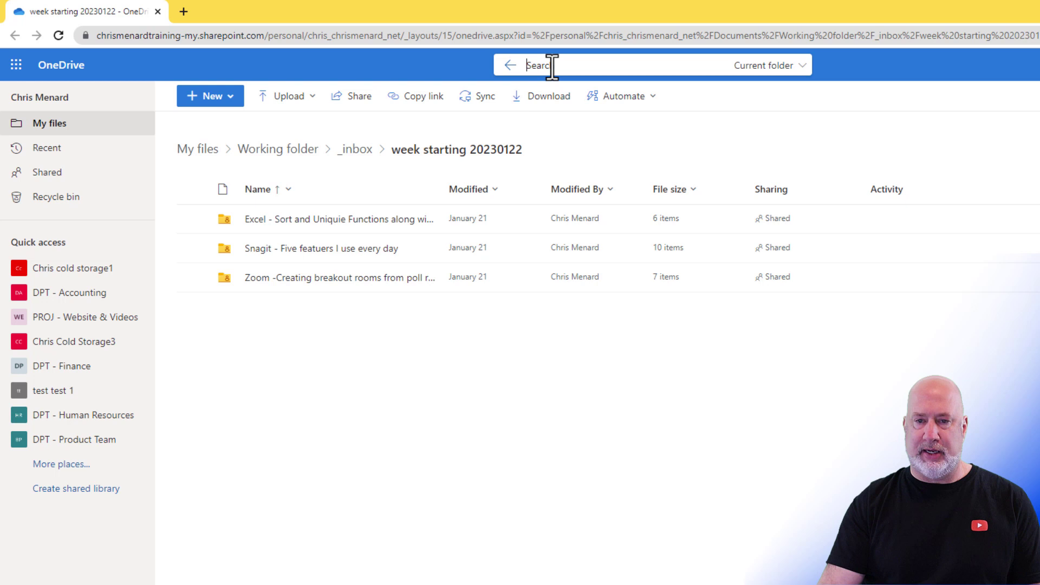
pyautogui.write('mark')
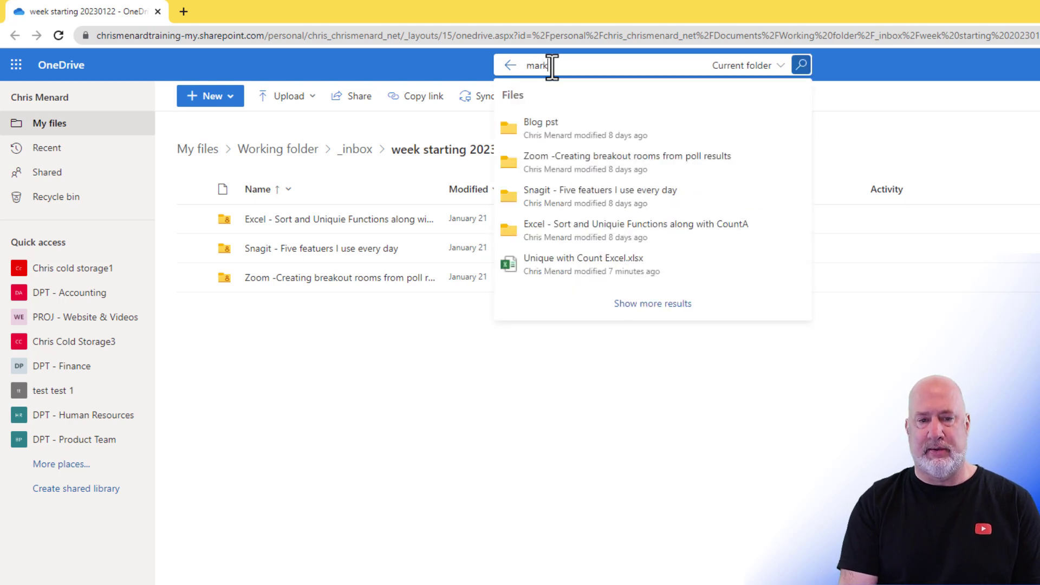
pyautogui.write('eting')
pyautogui.press('Return')
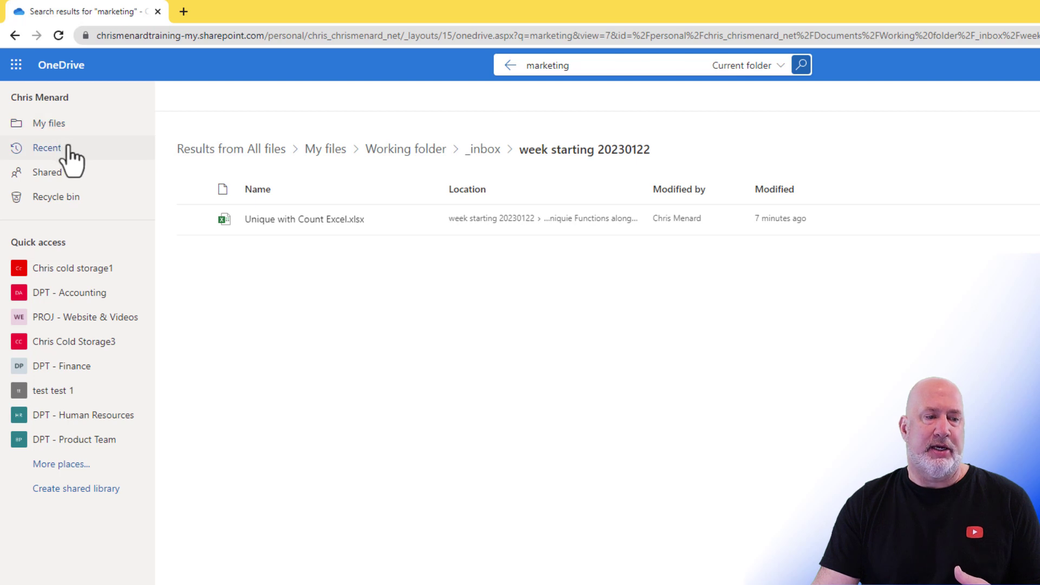
# Open OneDrive's Recent list and filter it to Excel and Word files.
pyautogui.click(49, 152)
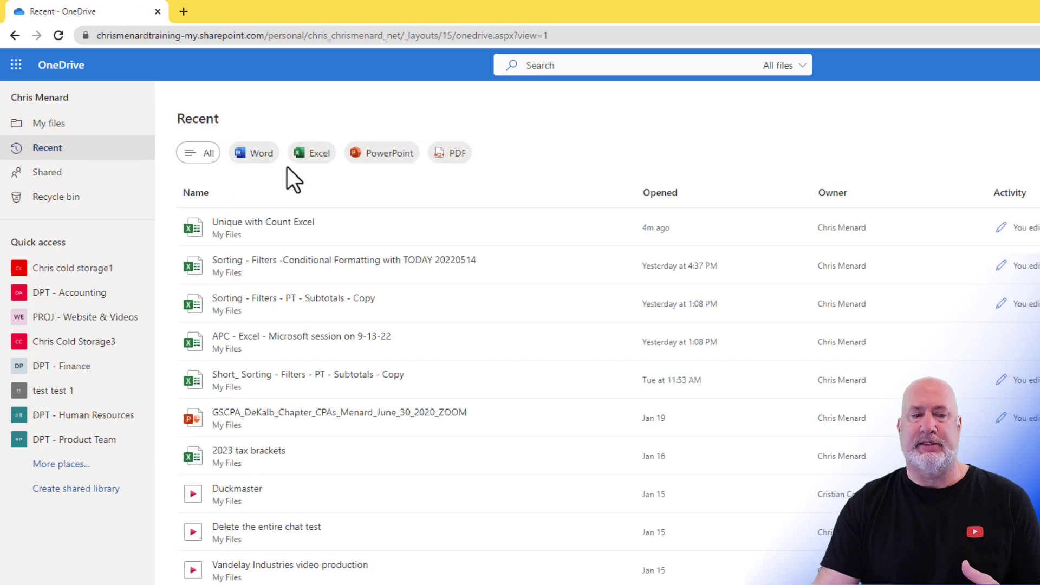
pyautogui.click(321, 158)
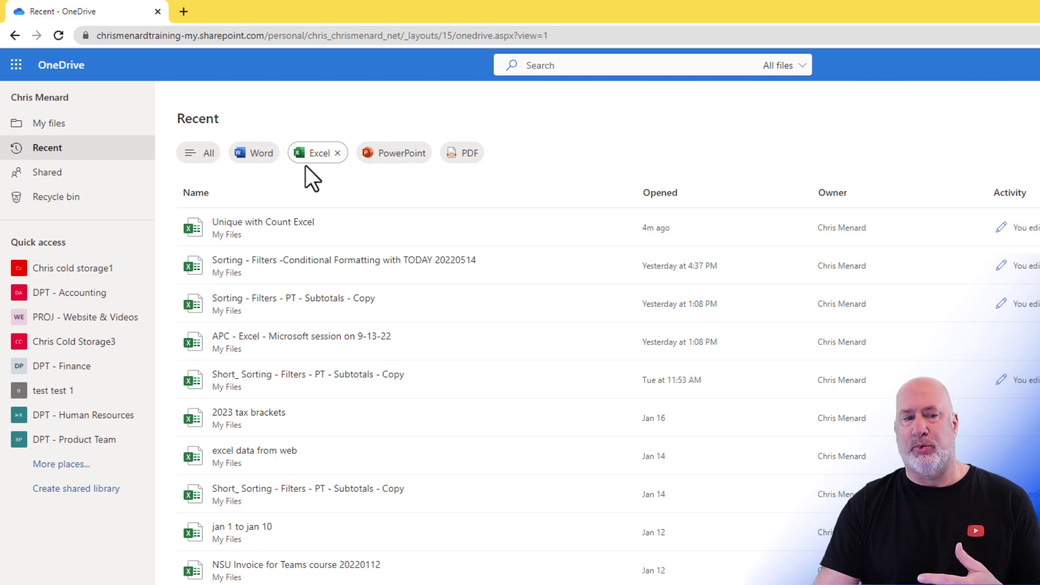
pyautogui.click(259, 154)
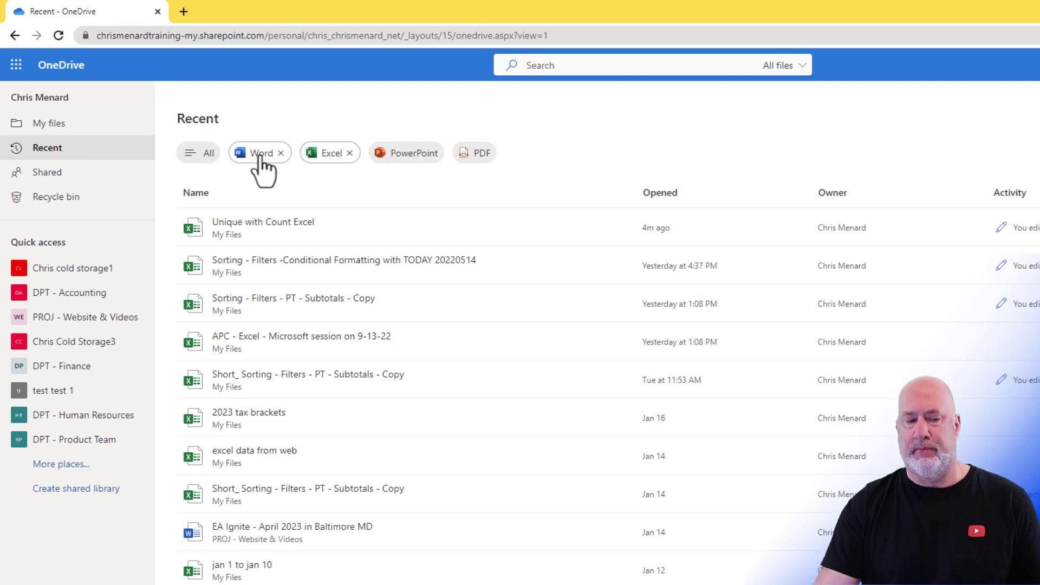